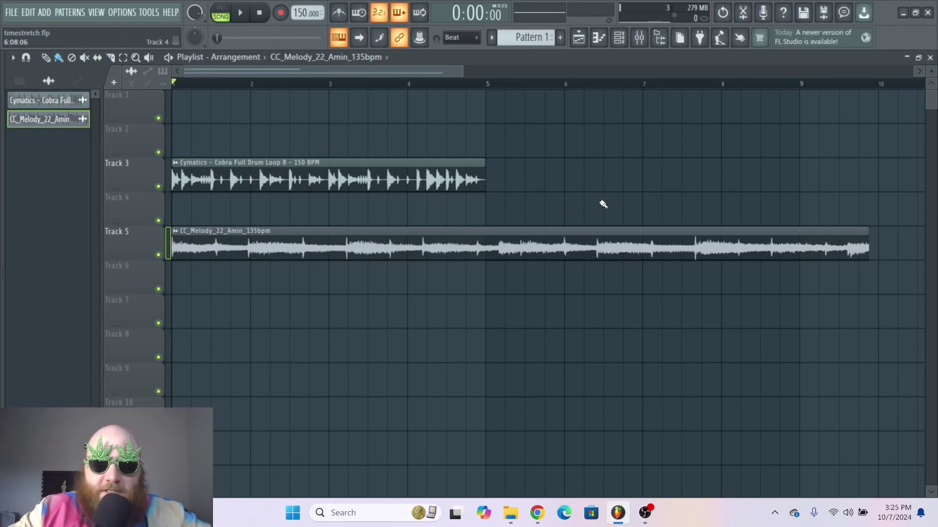
# Play the song to hear the drum and melody loops, then stop playback
pyautogui.press('space')
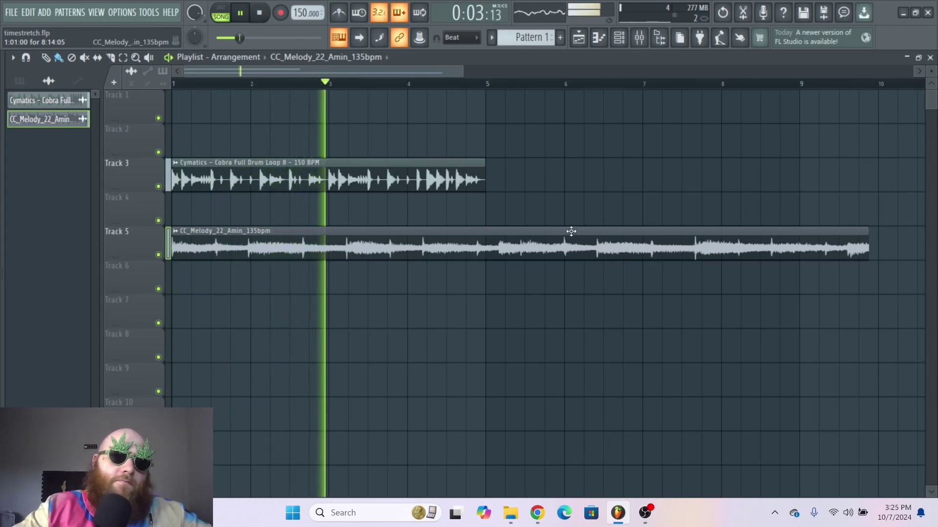
pyautogui.press('space')
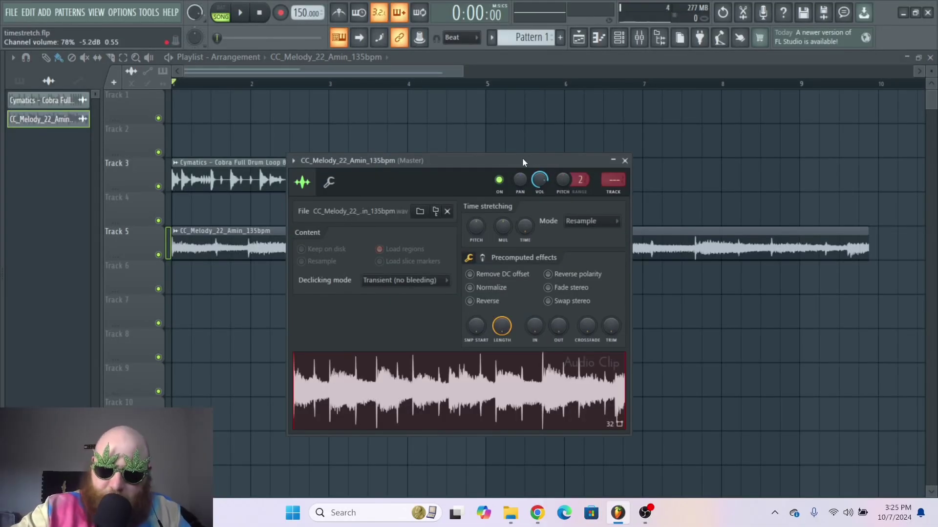
# Move the CC_Melody clip settings window aside, then close it
pyautogui.moveTo(523, 157); pyautogui.dragTo(518, 156)
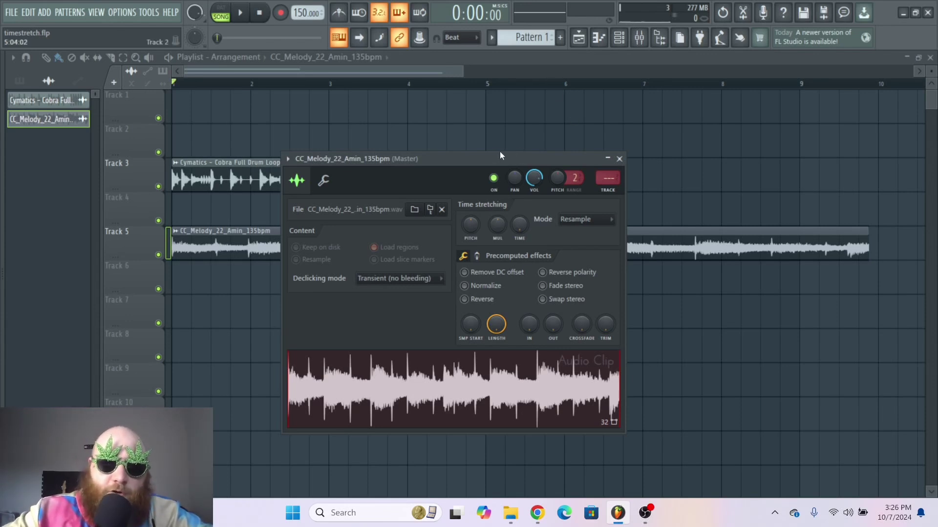
pyautogui.moveTo(500, 156); pyautogui.dragTo(429, 130)
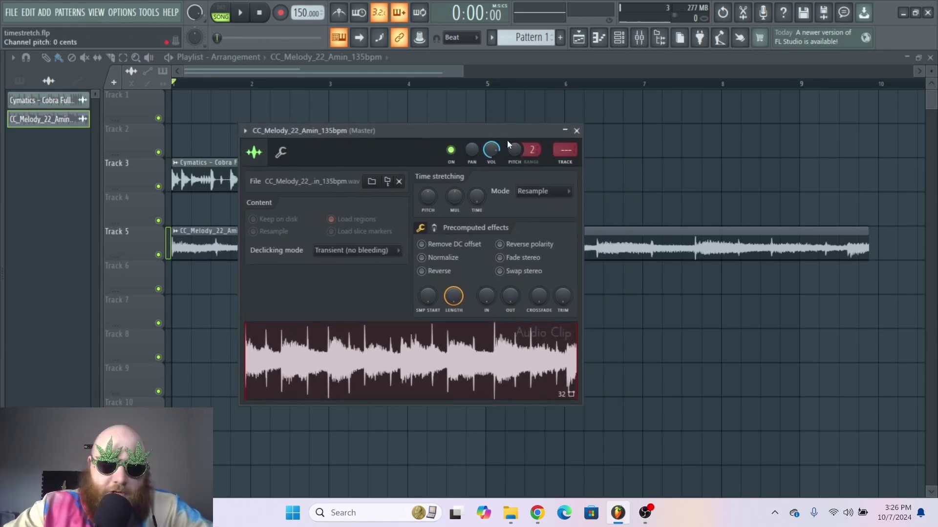
pyautogui.click(577, 131)
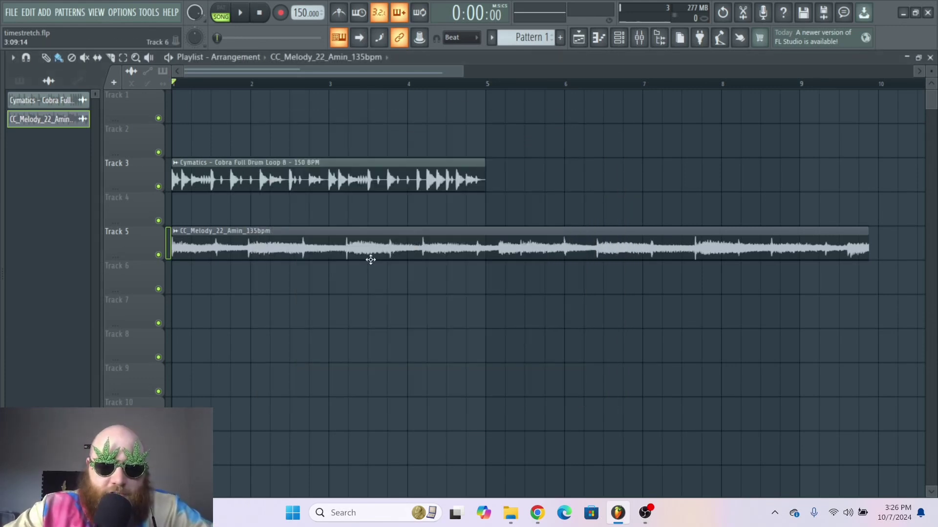
# Reopen the melody clip settings and turn TIME to 5:03:06, shortening the clip
pyautogui.doubleClick(388, 240)
pyautogui.moveTo(469, 127); pyautogui.dragTo(480, 132)
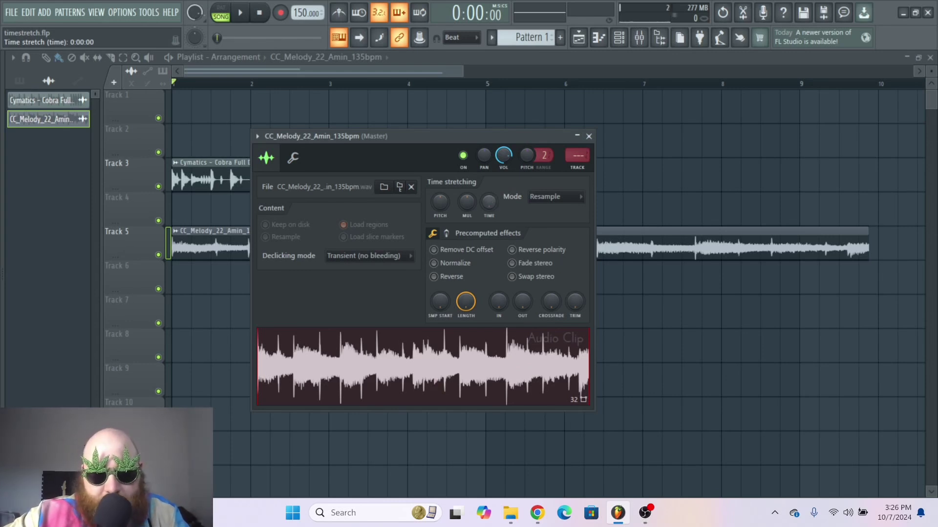
pyautogui.moveTo(476, 137); pyautogui.dragTo(565, 269)
pyautogui.moveTo(579, 339)
pyautogui.mouseDown()
pyautogui.moveTo(580, 293)
pyautogui.moveTo(579, 343)
pyautogui.mouseUp()
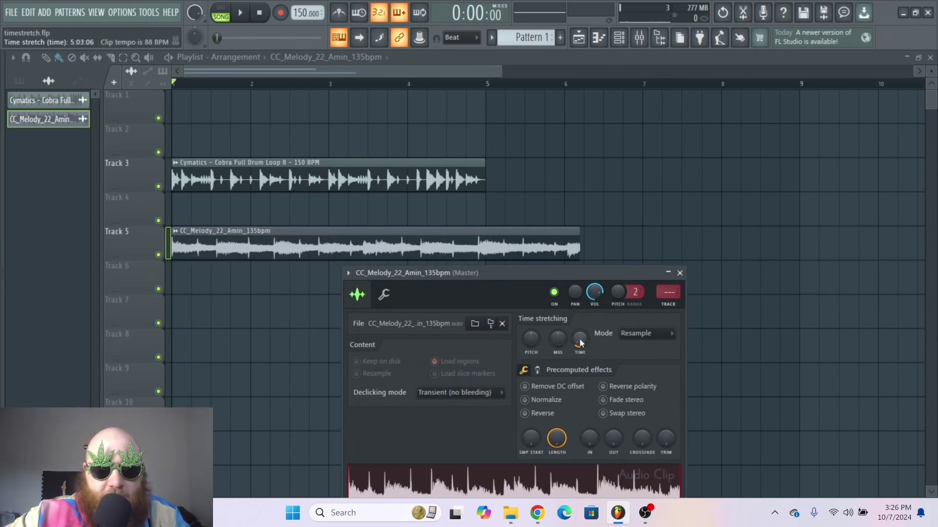
# Reset the melody's time stretch to 0:00:00, leaving the stretch Mode on Resample
pyautogui.rightClick(580, 342)
pyautogui.click(630, 343)
pyautogui.moveTo(582, 277); pyautogui.dragTo(549, 239)
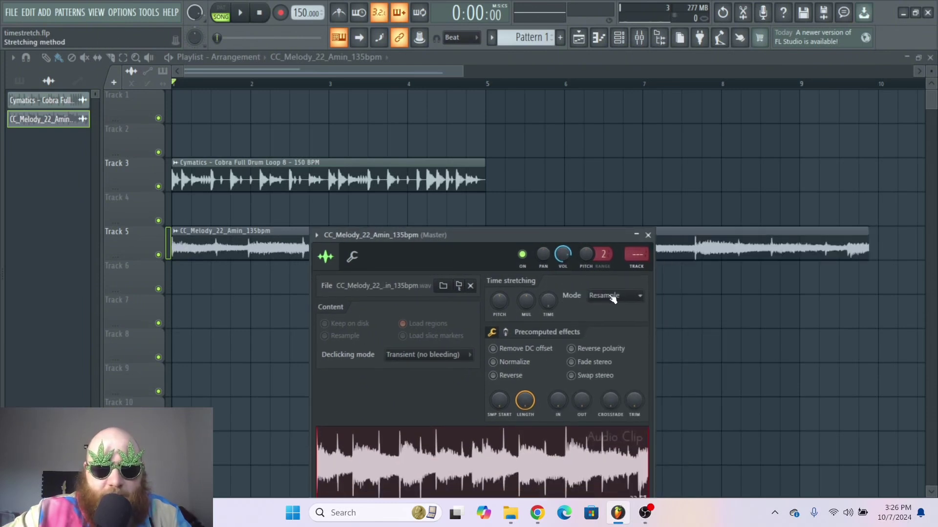
pyautogui.click(613, 297)
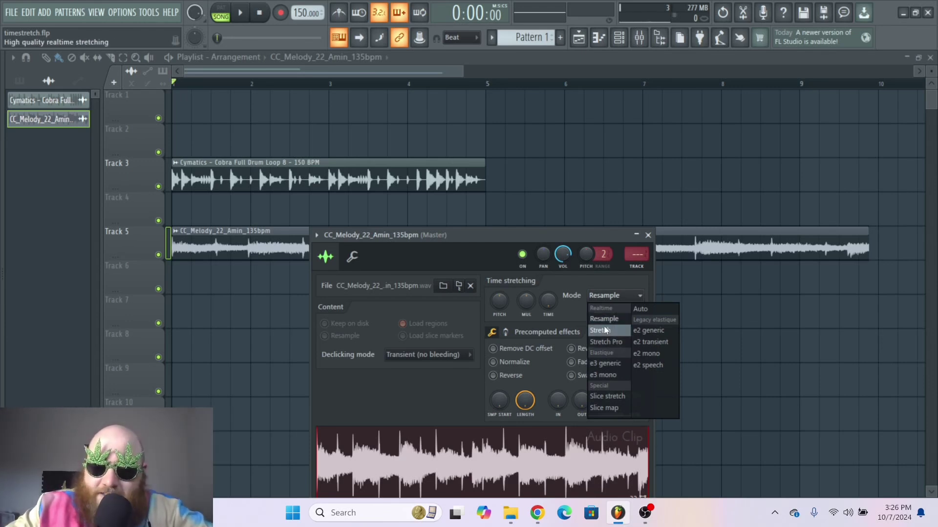
pyautogui.click(574, 235)
pyautogui.moveTo(574, 233); pyautogui.dragTo(574, 172)
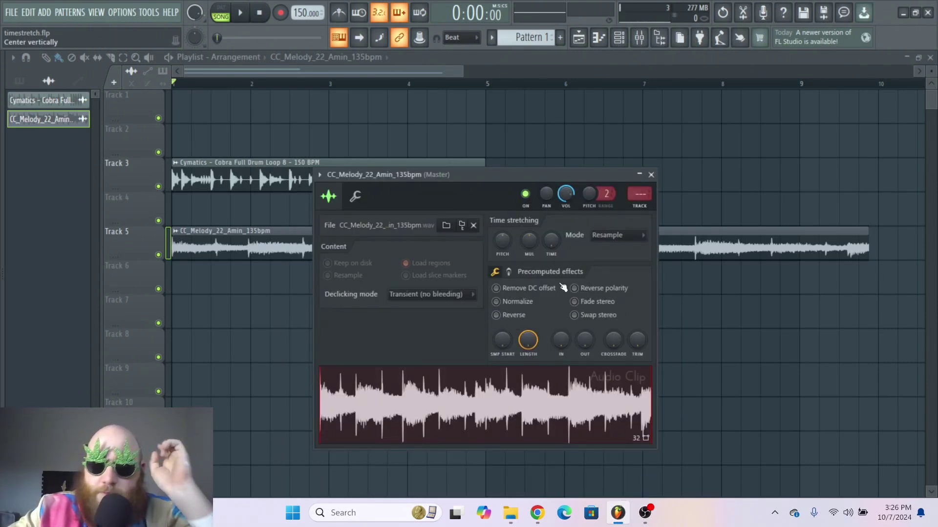
# Autodetect the melody clip's tempo and choose to type it in as BPM
pyautogui.rightClick(554, 246)
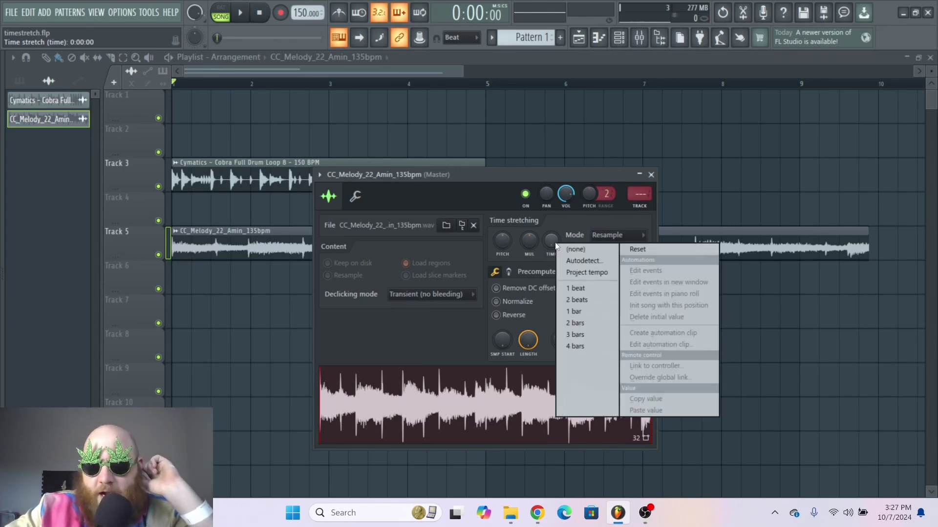
pyautogui.click(590, 262)
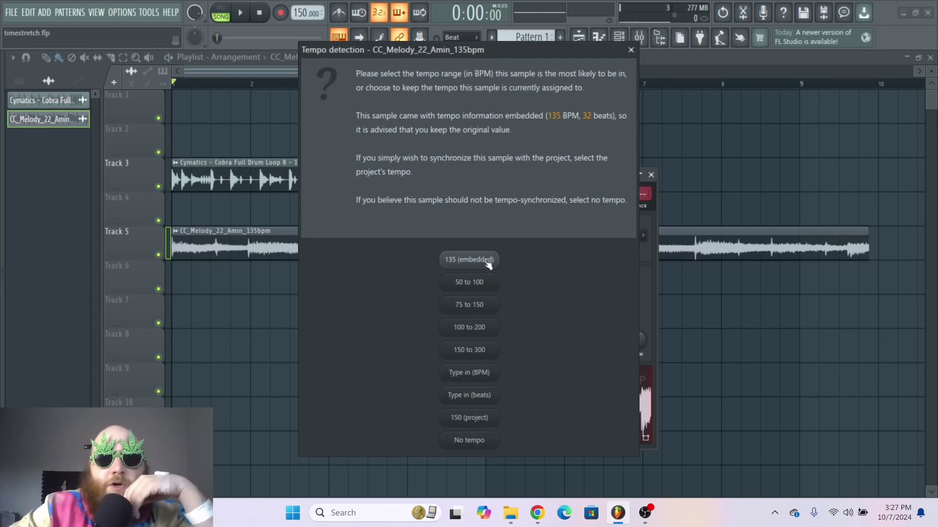
pyautogui.click(491, 372)
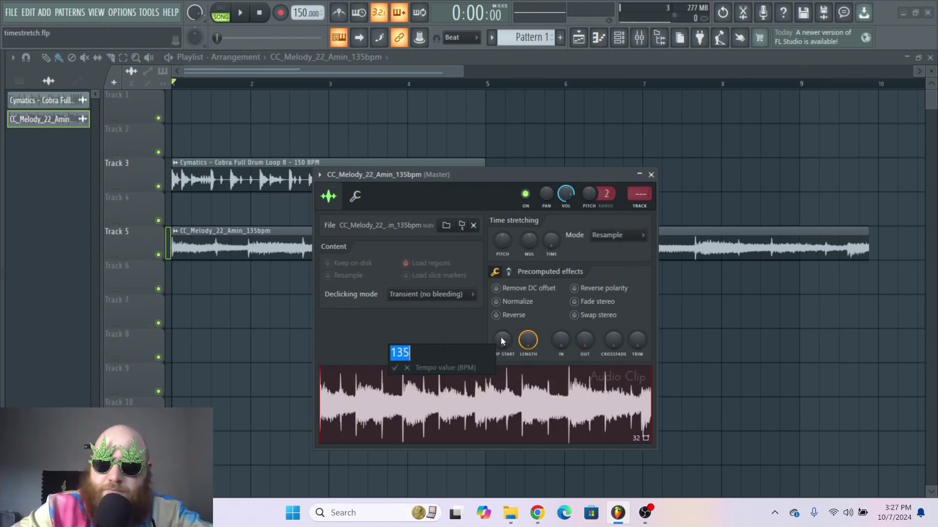
# Confirm 135 BPM as the melody clip's tempo so it ends near bar 9
pyautogui.press('Return')
pyautogui.rightClick(551, 239)
pyautogui.click(576, 253)
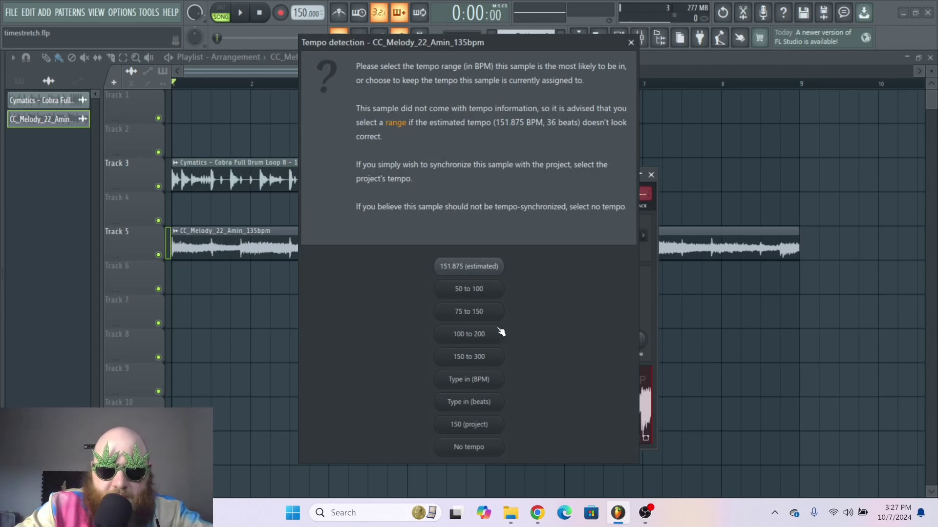
pyautogui.click(471, 380)
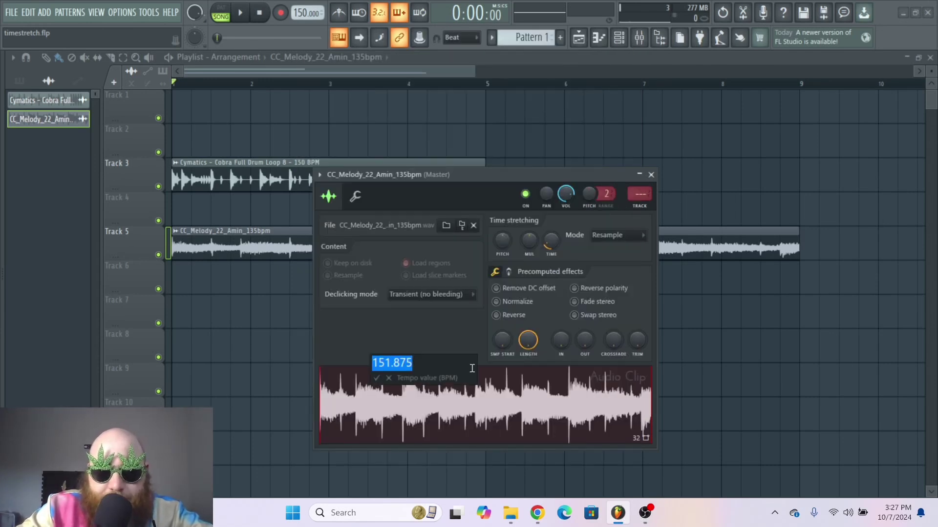
pyautogui.write('135')
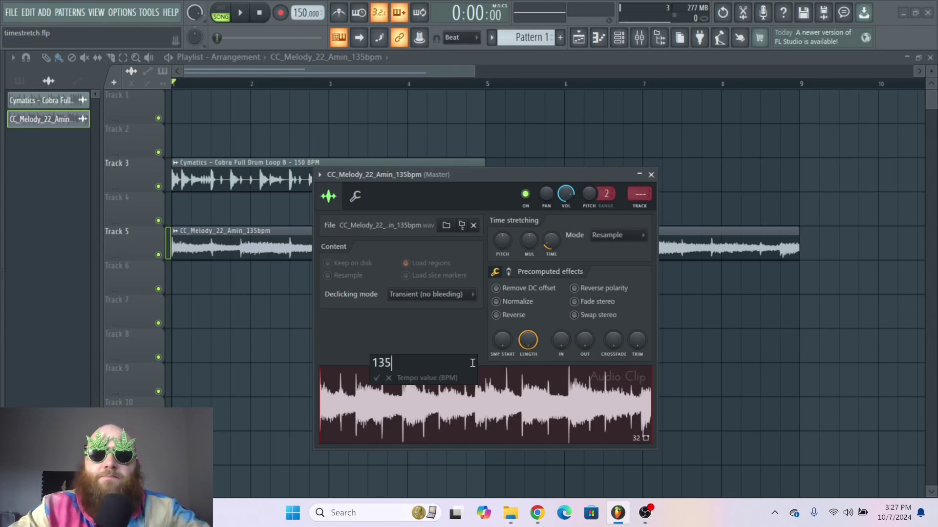
pyautogui.press('Return')
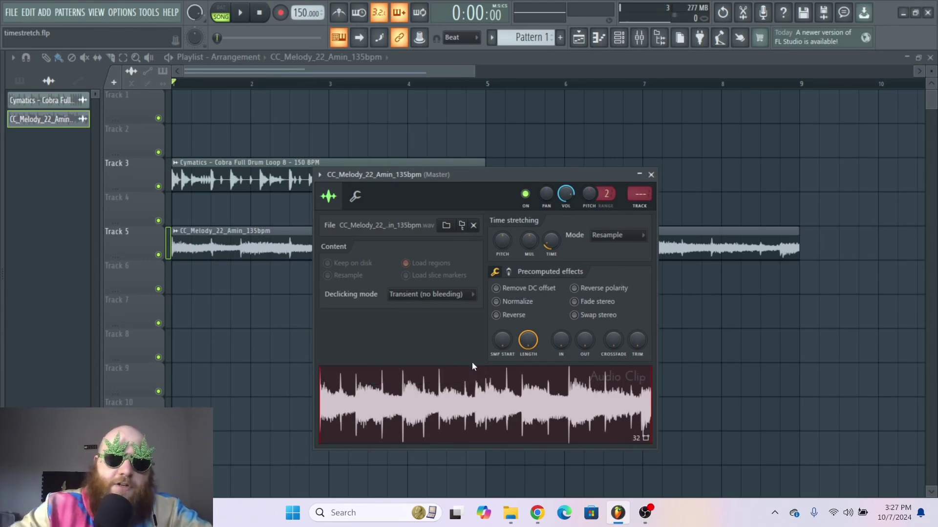
# Play the stretched melody and lower its channel volume from 78% to 75%
pyautogui.moveTo(576, 180); pyautogui.dragTo(631, 209)
pyautogui.press('space')
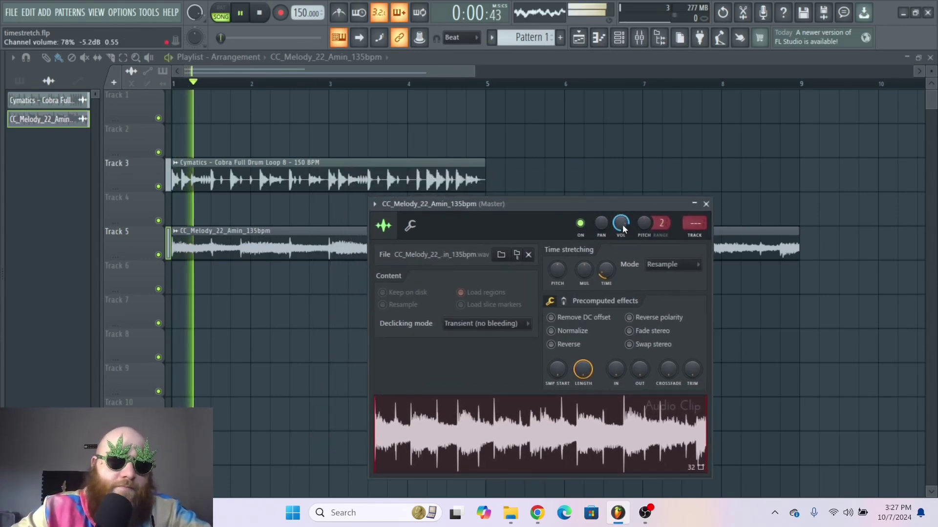
pyautogui.scroll(-3, 620, 223)
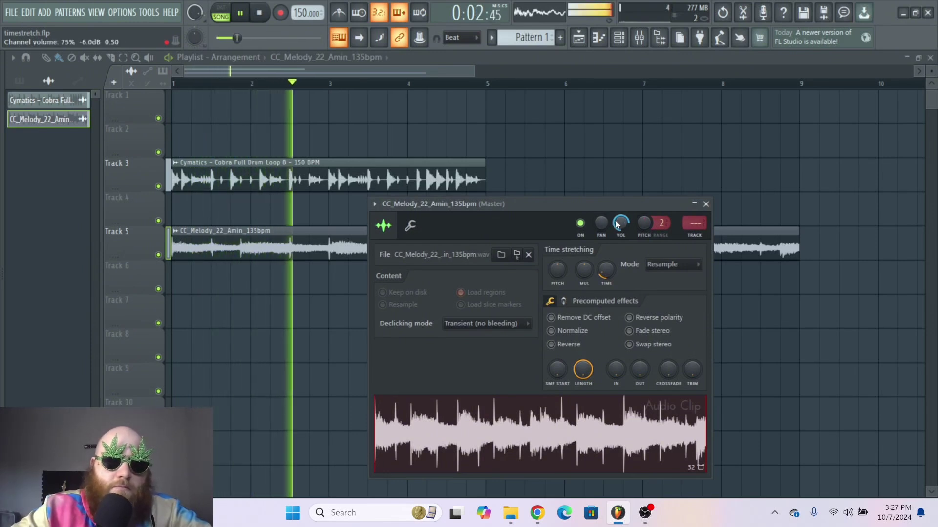
pyautogui.moveTo(573, 201); pyautogui.dragTo(493, 141)
pyautogui.press('space')
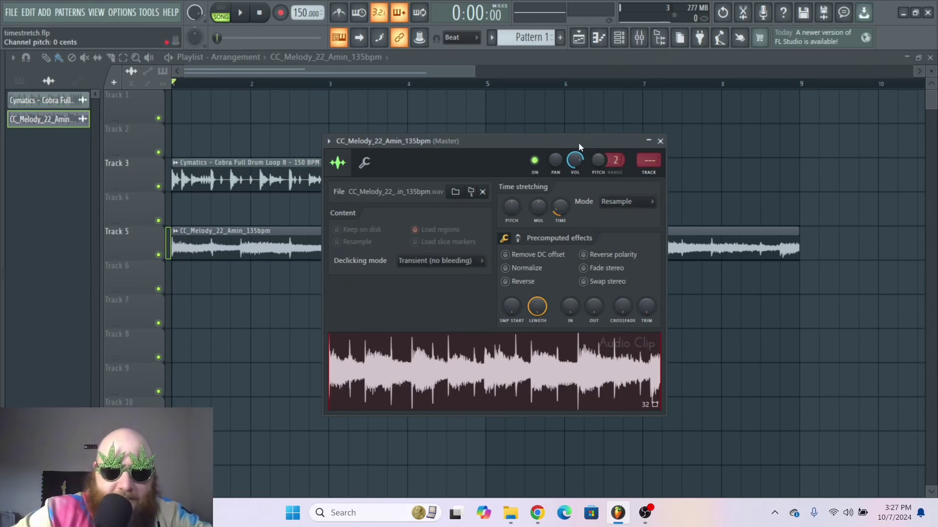
# Switch the melody clip to Stretch mode and shift its pitch down to -400 cents
pyautogui.press('space')
pyautogui.press('space')
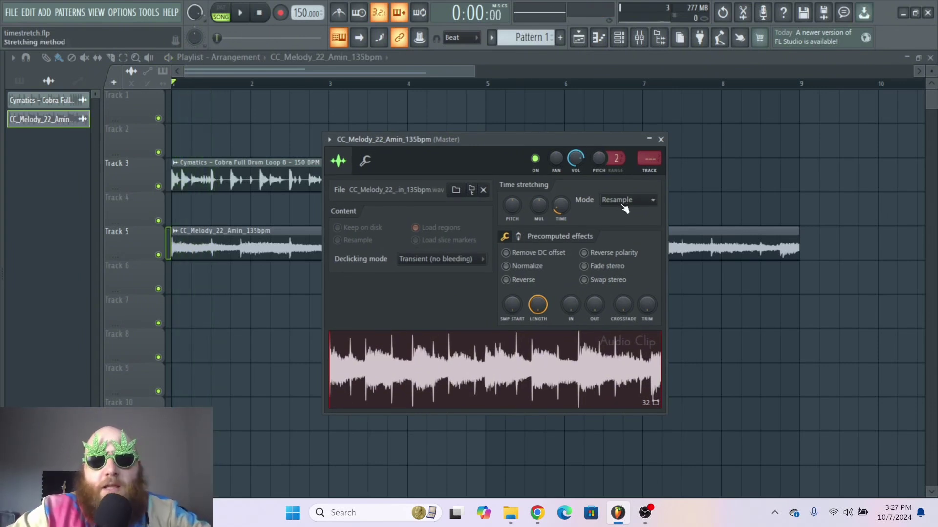
pyautogui.click(622, 200)
pyautogui.click(622, 236)
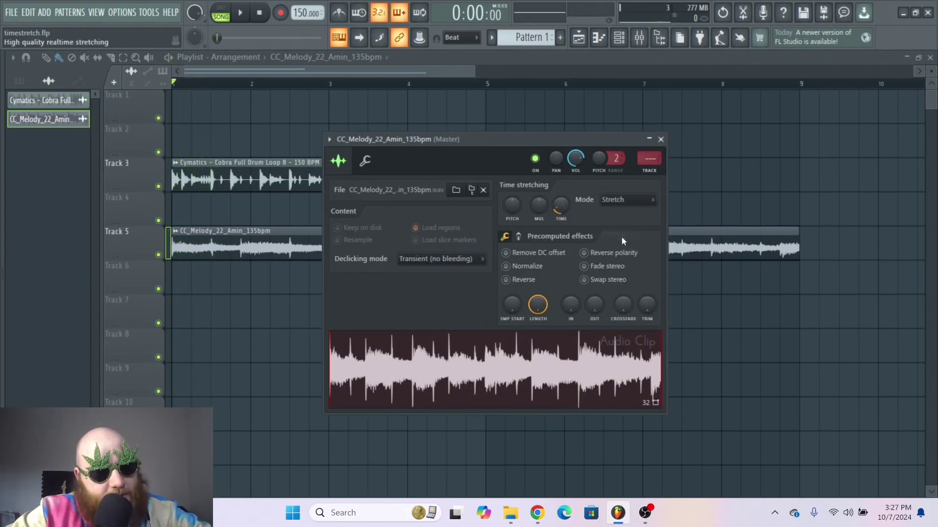
pyautogui.moveTo(578, 139); pyautogui.dragTo(582, 141)
pyautogui.press('space')
pyautogui.press('space')
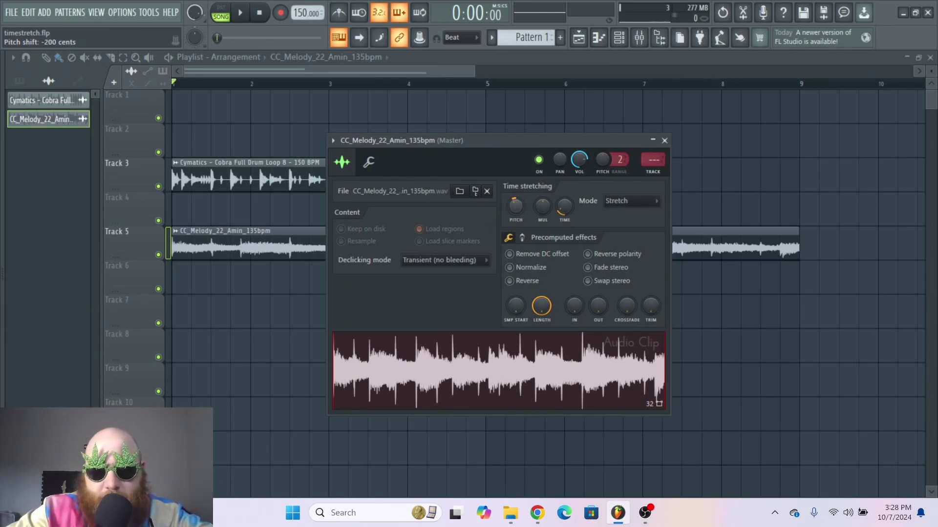
pyautogui.moveTo(518, 201); pyautogui.dragTo(517, 213)
pyautogui.press('space')
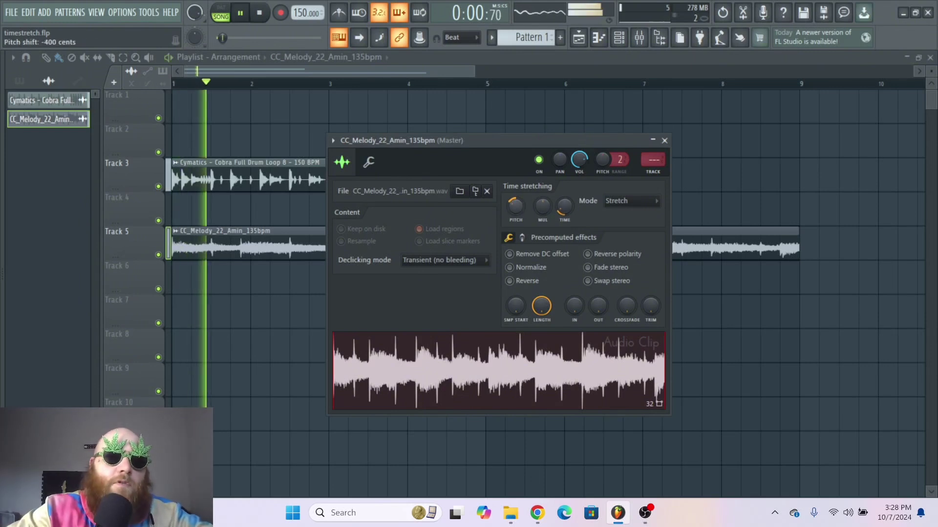
# Switch the melody clip to Stretch Pro and set its formant to -100 cents during playback
pyautogui.press('space')
pyautogui.click(630, 200)
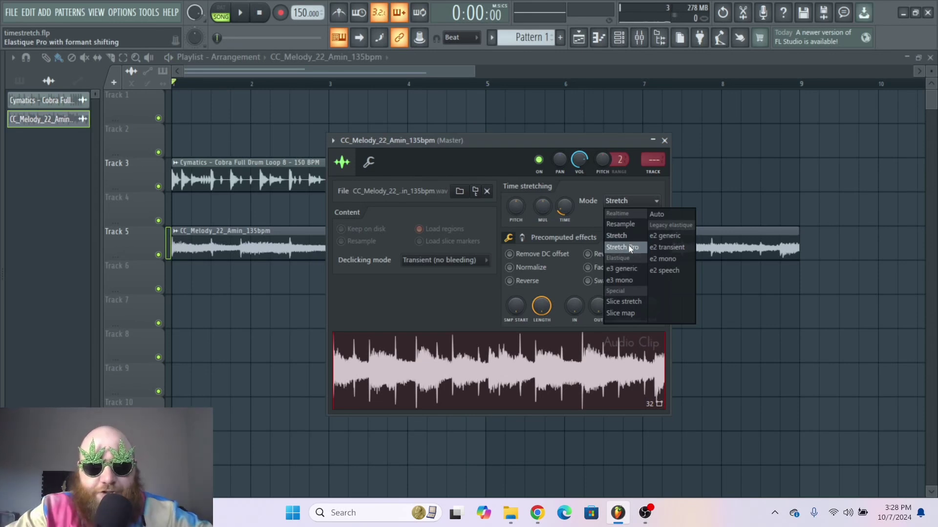
pyautogui.click(623, 247)
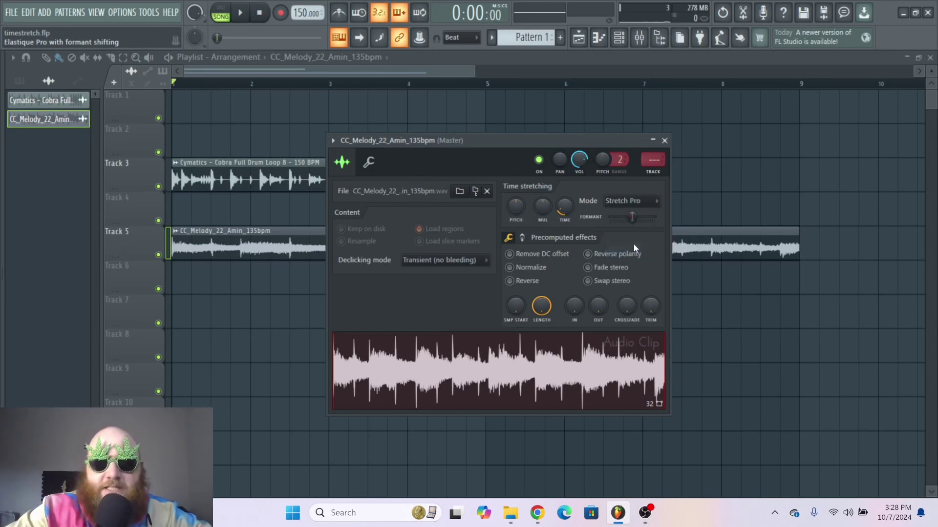
pyautogui.press('space')
pyautogui.moveTo(633, 225)
pyautogui.mouseDown()
pyautogui.moveTo(652, 226)
pyautogui.moveTo(616, 217)
pyautogui.moveTo(648, 216)
pyautogui.moveTo(629, 217)
pyautogui.mouseUp()
# Stop playback, try Stretch mode briefly, then return the melody clip's mode to Resample
pyautogui.press('space')
pyautogui.rightClick(630, 217)
pyautogui.click(661, 210)
pyautogui.click(640, 201)
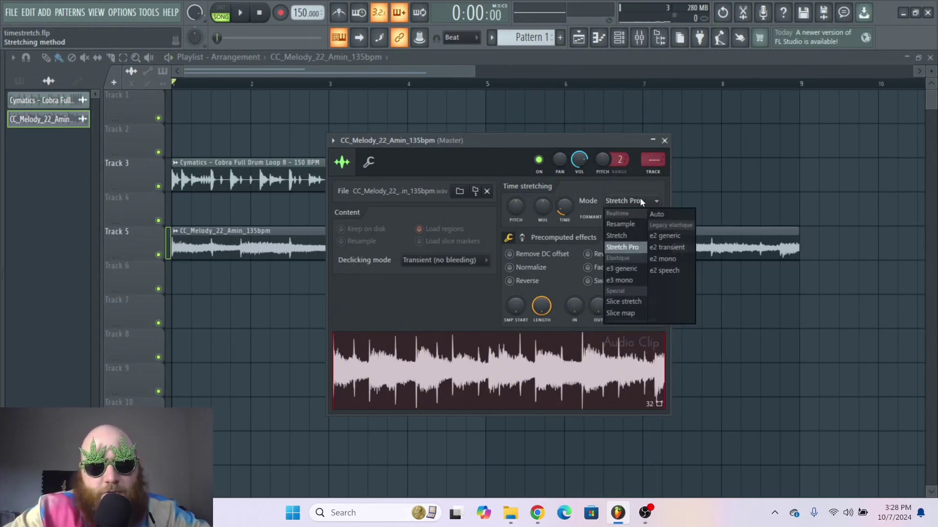
pyautogui.click(623, 237)
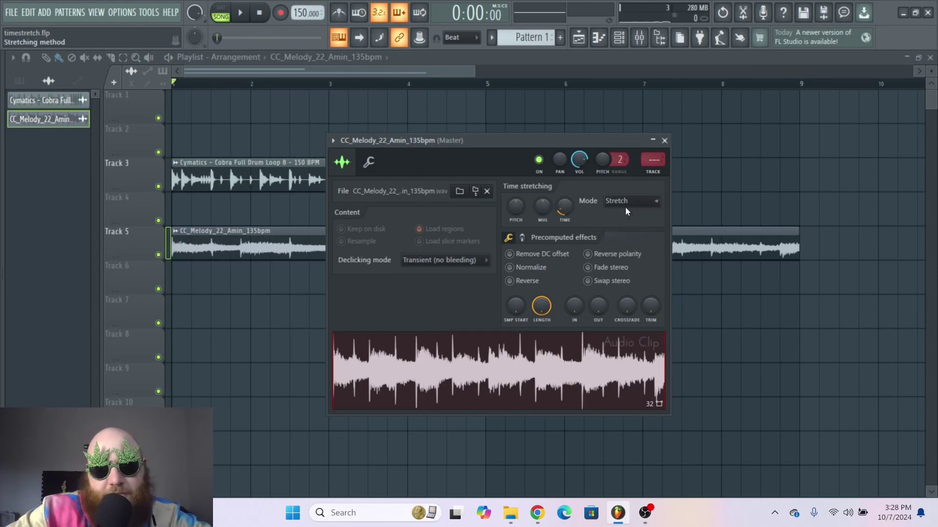
pyautogui.click(625, 206)
pyautogui.click(623, 224)
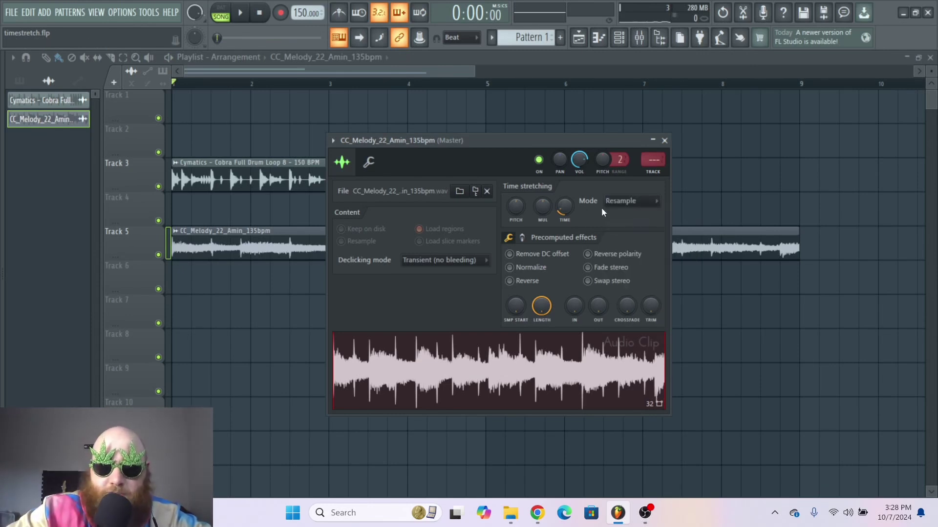